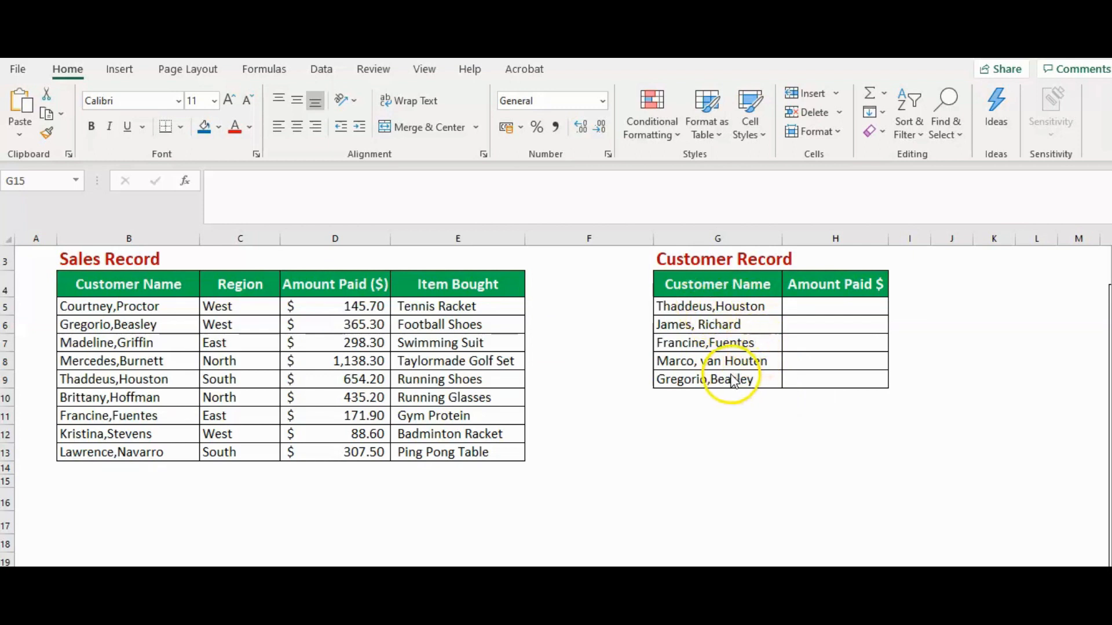
# Start a VLOOKUP formula in H5 with G5 as the lookup value and B5:E13 as the table array
pyautogui.click(795, 308)
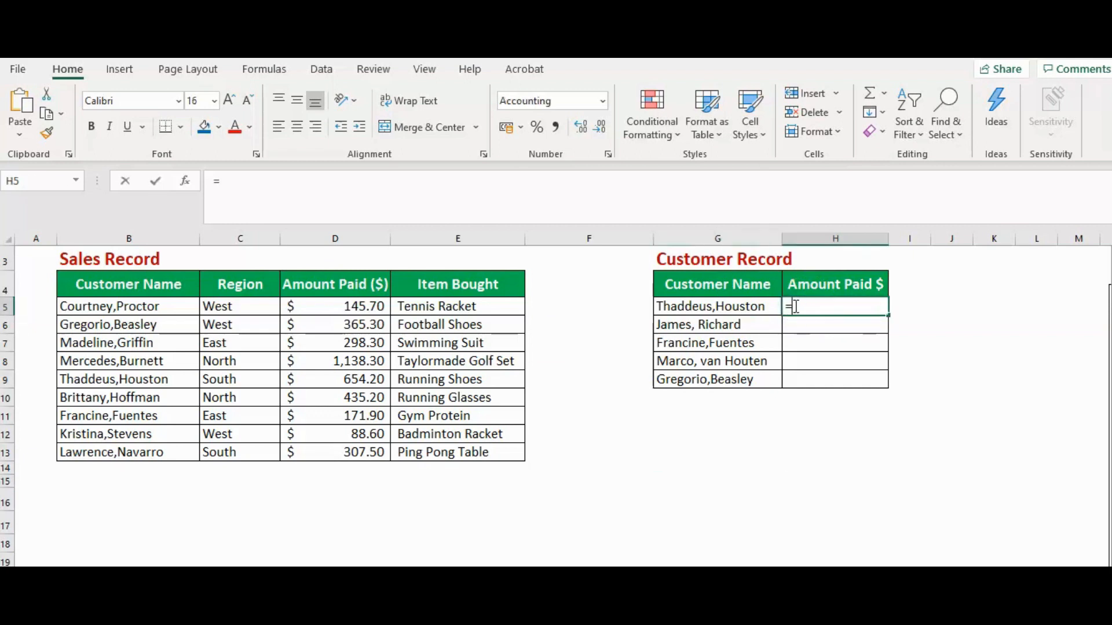
pyautogui.write('=vlo')
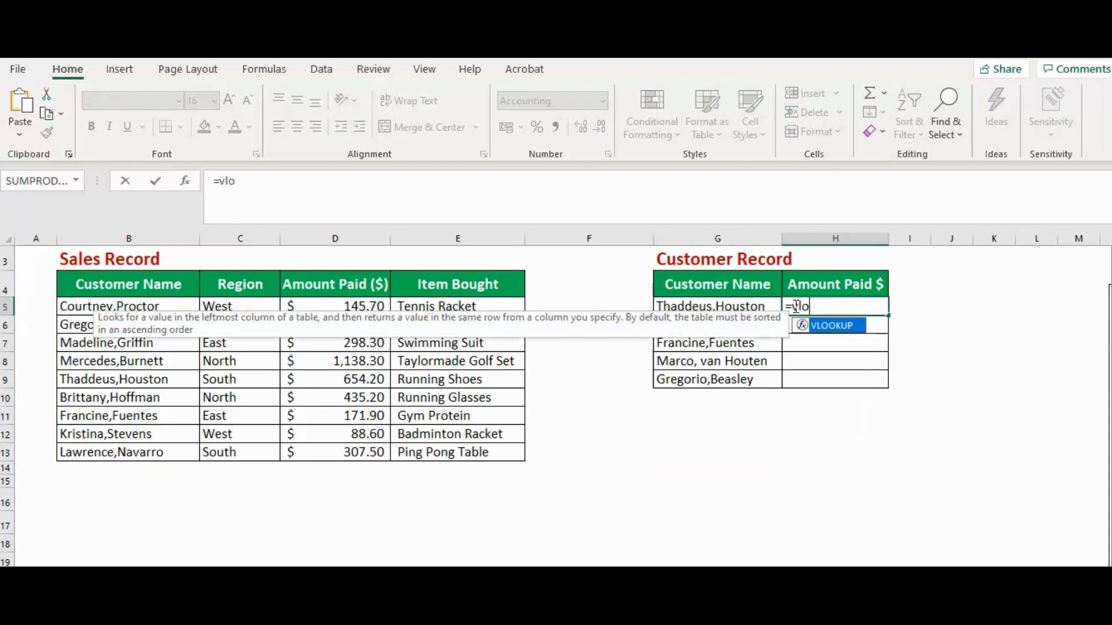
pyautogui.doubleClick(827, 326)
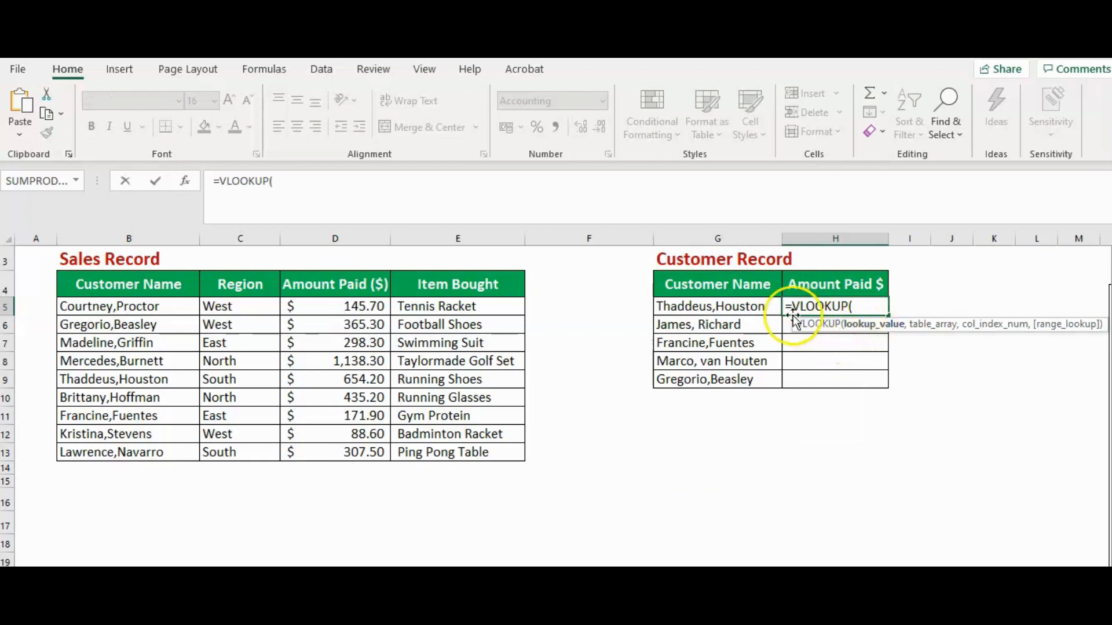
pyautogui.click(697, 306)
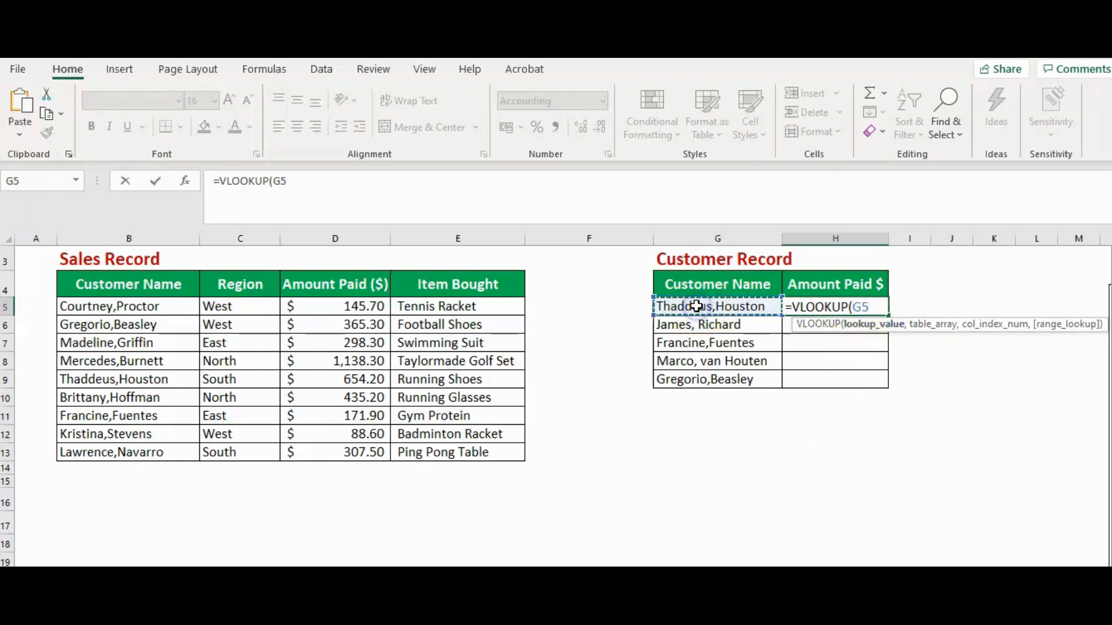
pyautogui.write(',')
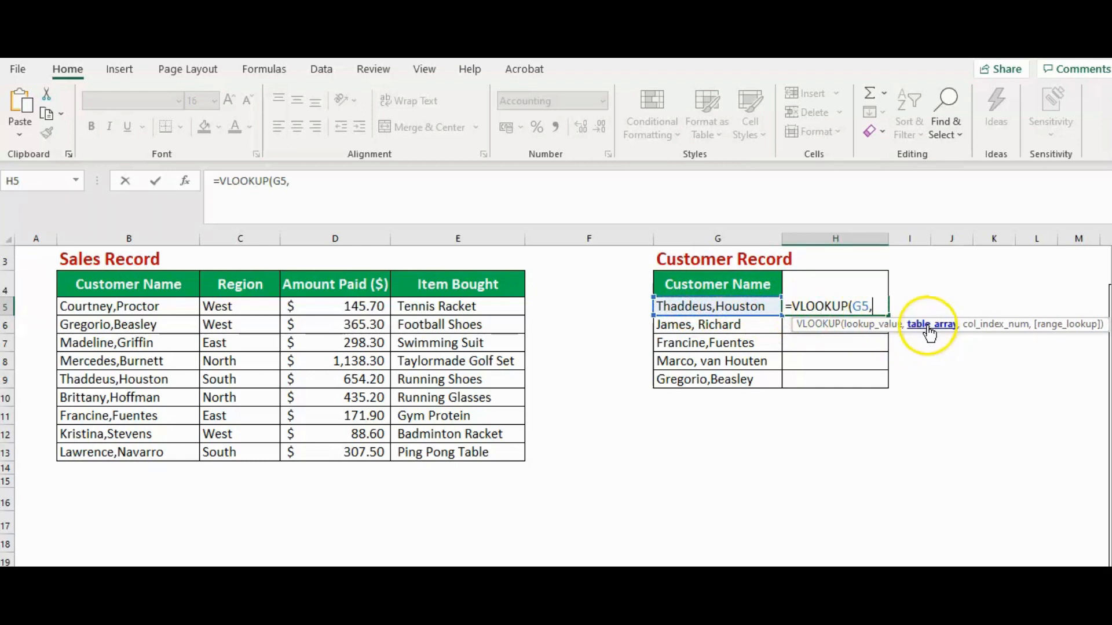
pyautogui.moveTo(152, 306); pyautogui.dragTo(468, 450)
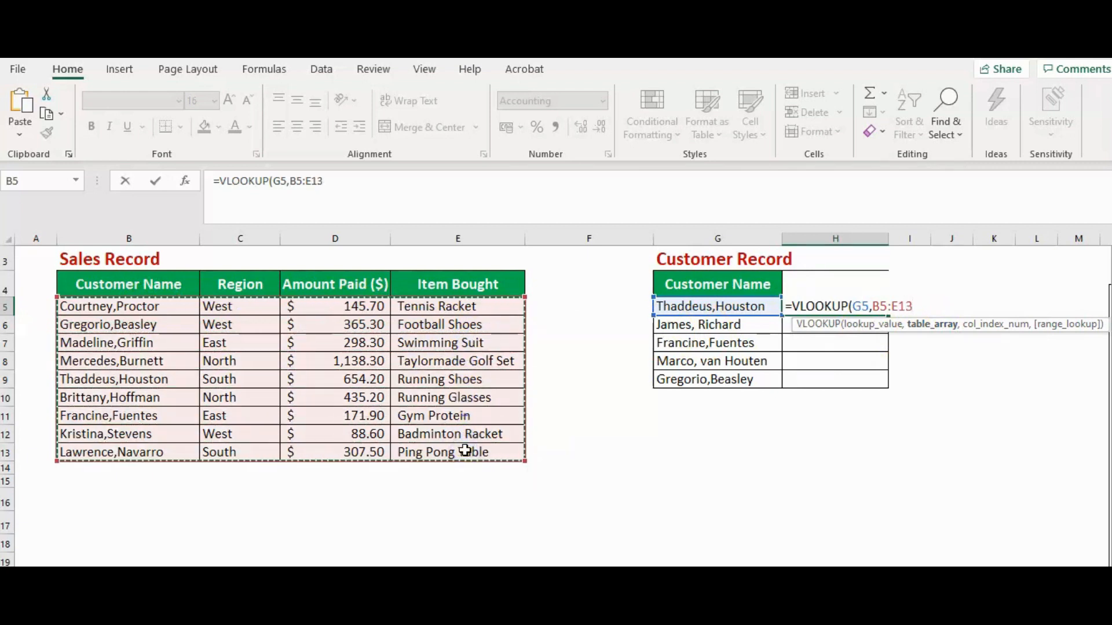
# Make the B5:E13 table range in the H5 formula absolute, as $B$5:$E$13
pyautogui.moveTo(325, 182); pyautogui.dragTo(290, 182)
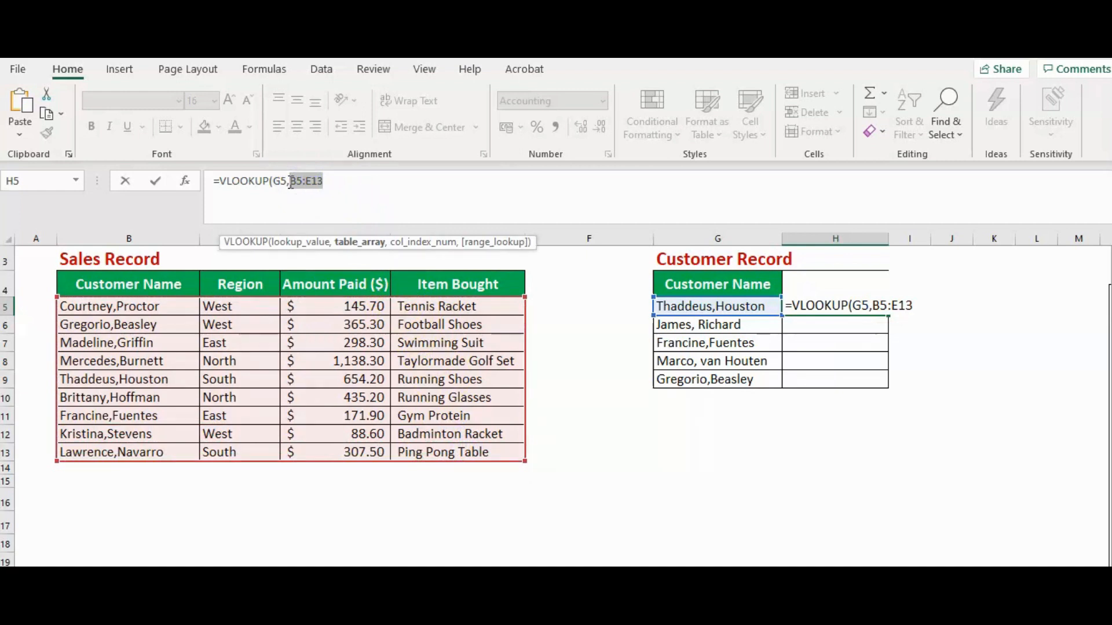
pyautogui.press('F4')
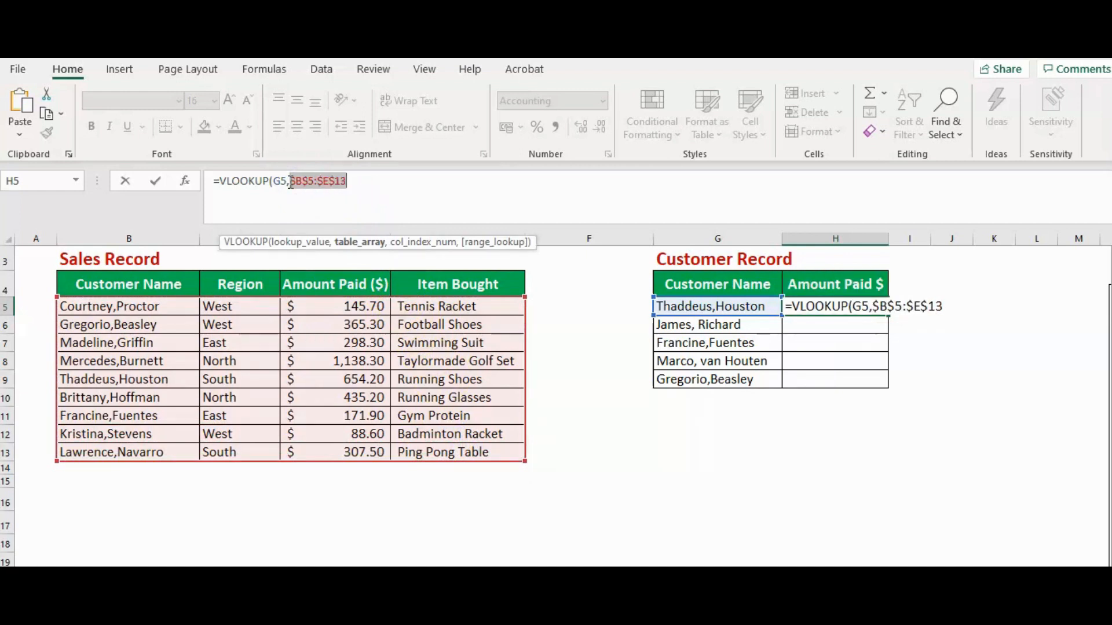
pyautogui.moveTo(290, 182); pyautogui.dragTo(350, 182)
pyautogui.click(351, 182)
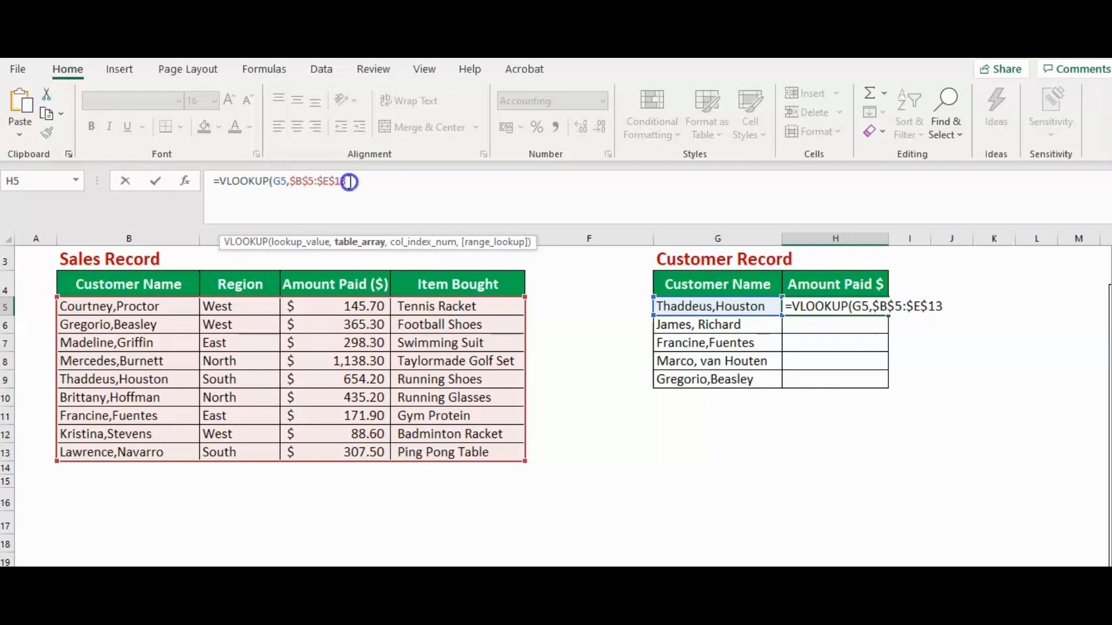
# Complete the H5 VLOOKUP with column index 3 and FALSE for an exact match, and enter the formula
pyautogui.write(',')
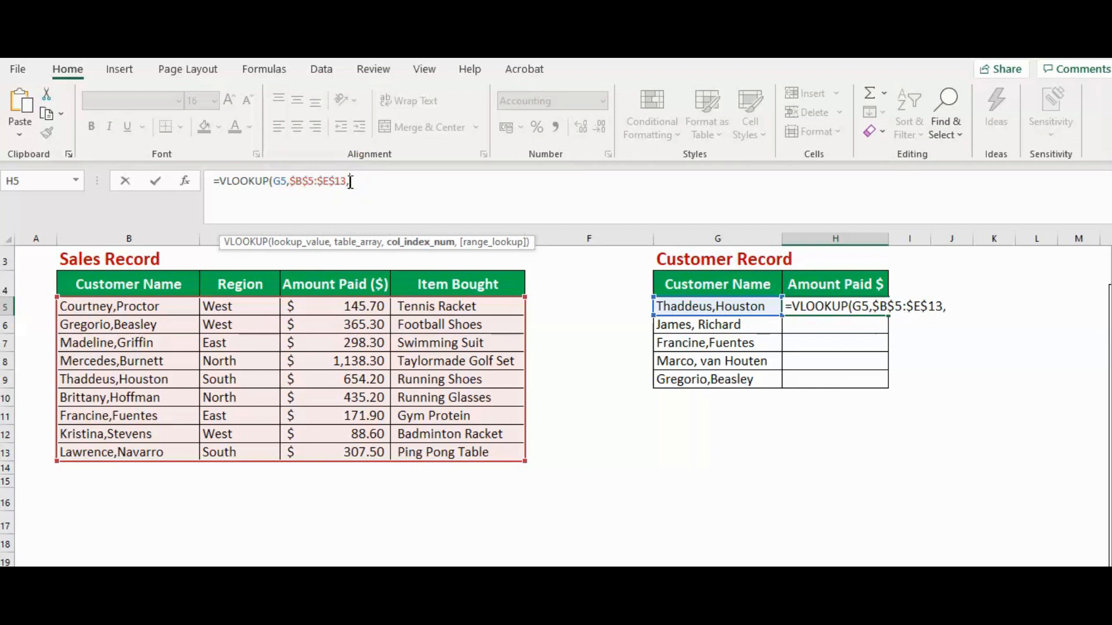
pyautogui.click(421, 252)
pyautogui.write('3,')
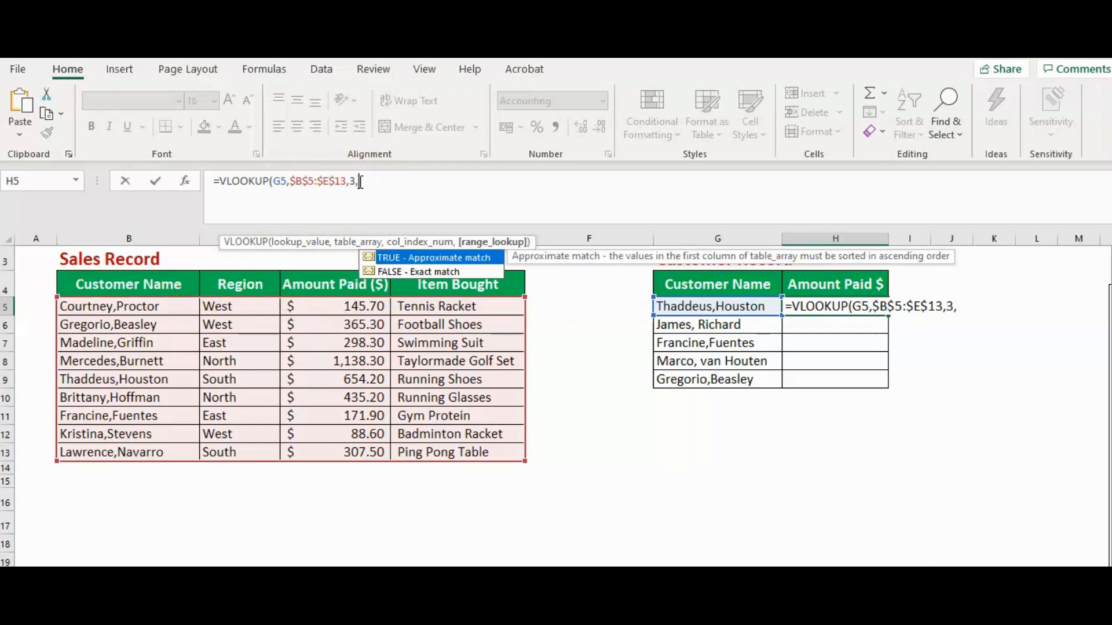
pyautogui.write('FALSE)')
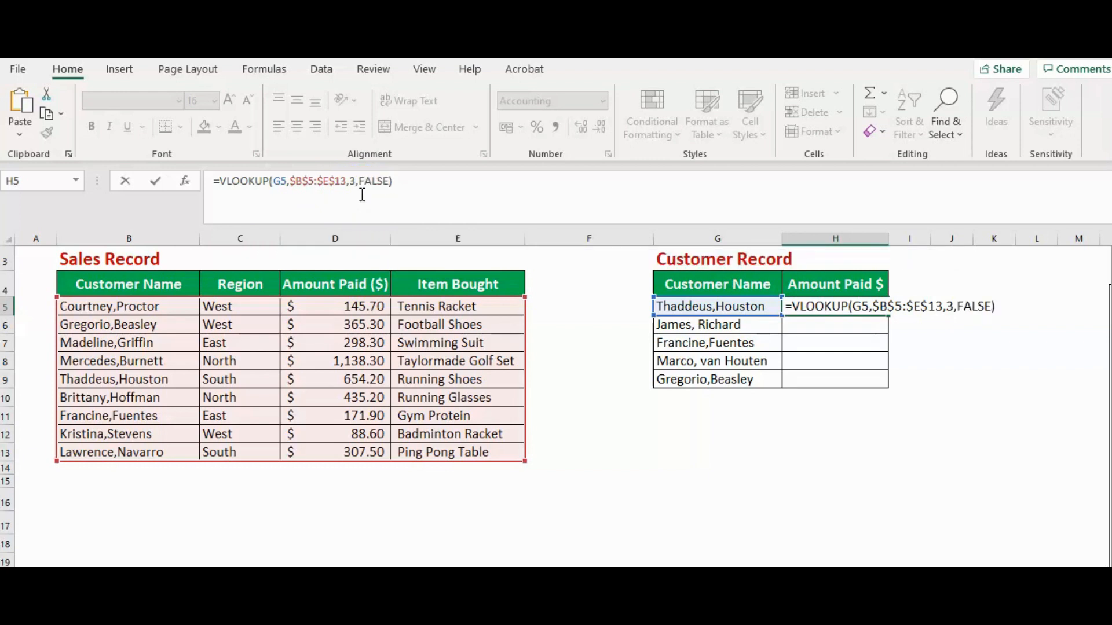
pyautogui.press('Return')
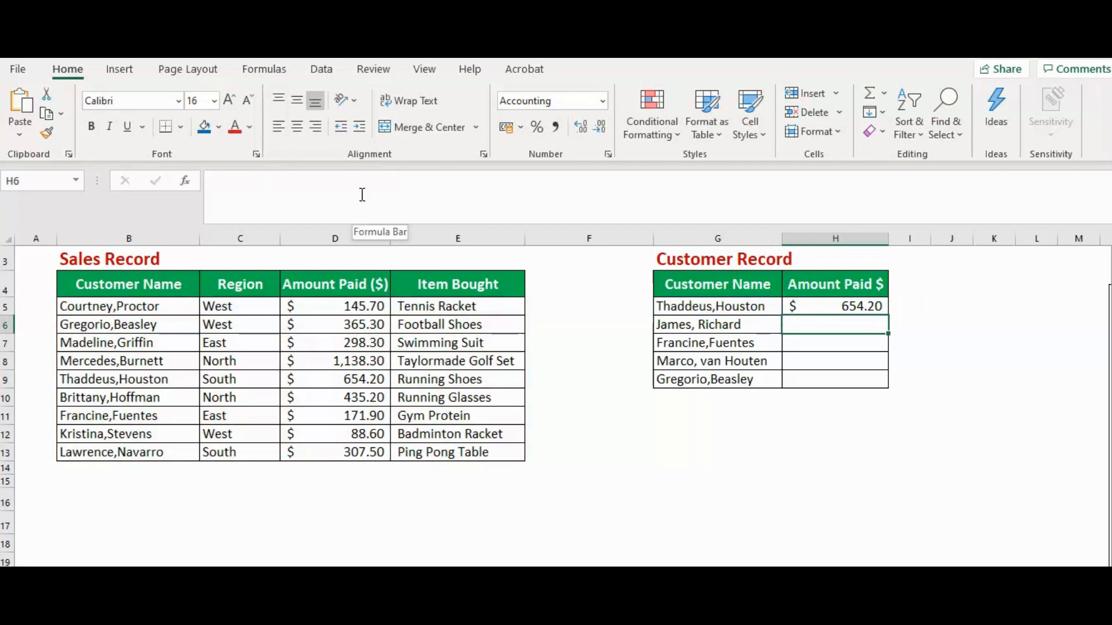
# Fill the H5 lookup formula down through H9 in the Customer Record table
pyautogui.click(872, 307)
pyautogui.moveTo(888, 315); pyautogui.dragTo(885, 383)
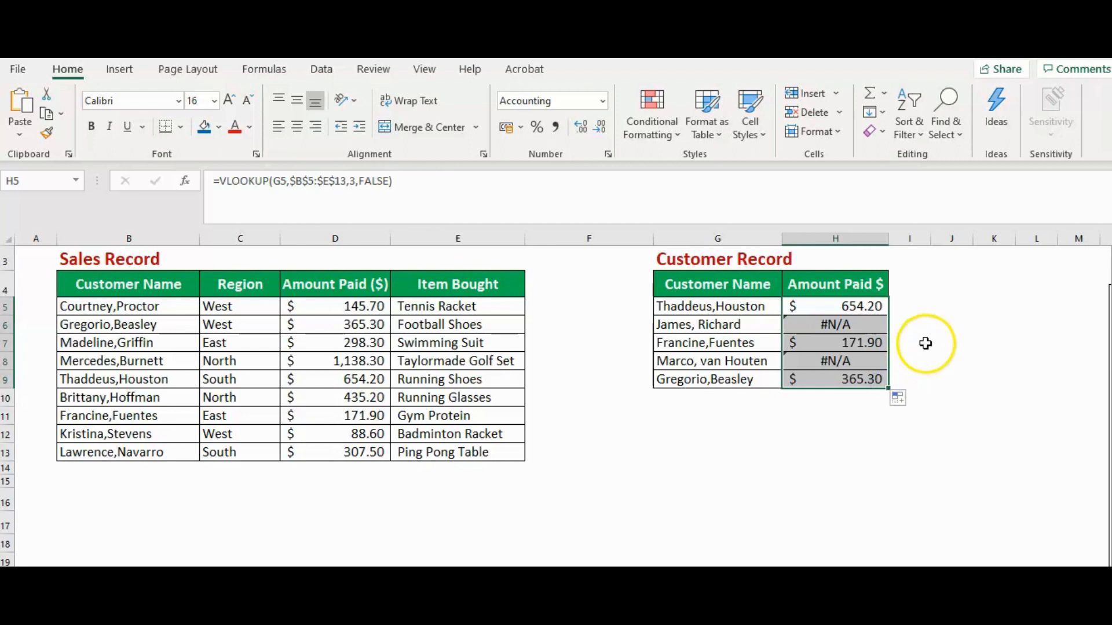
pyautogui.click(950, 338)
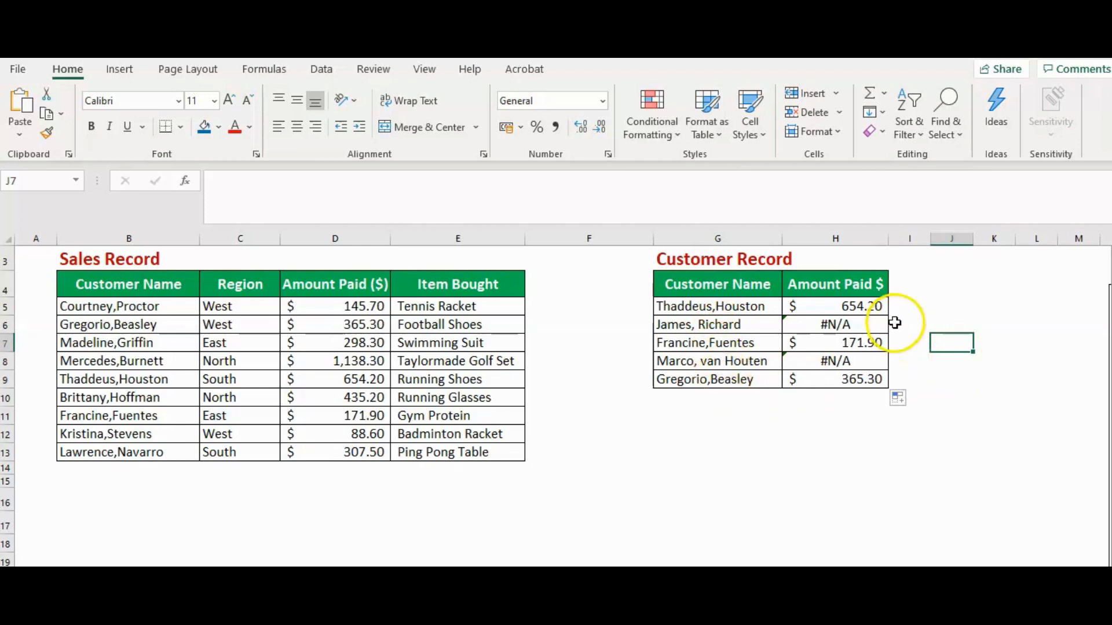
pyautogui.click(874, 324)
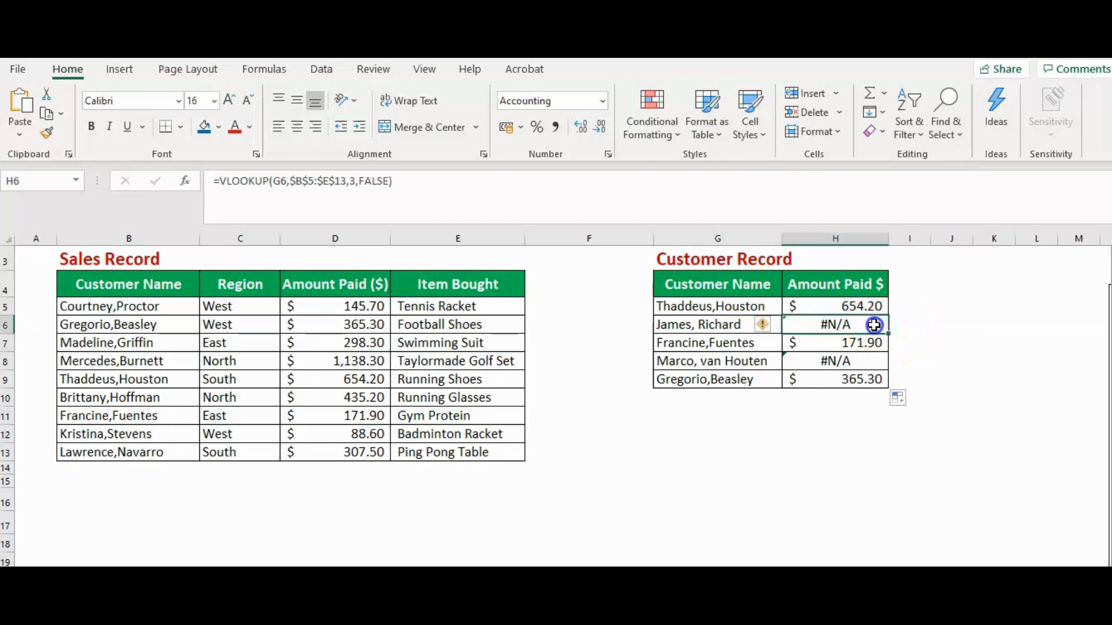
pyautogui.click(871, 363)
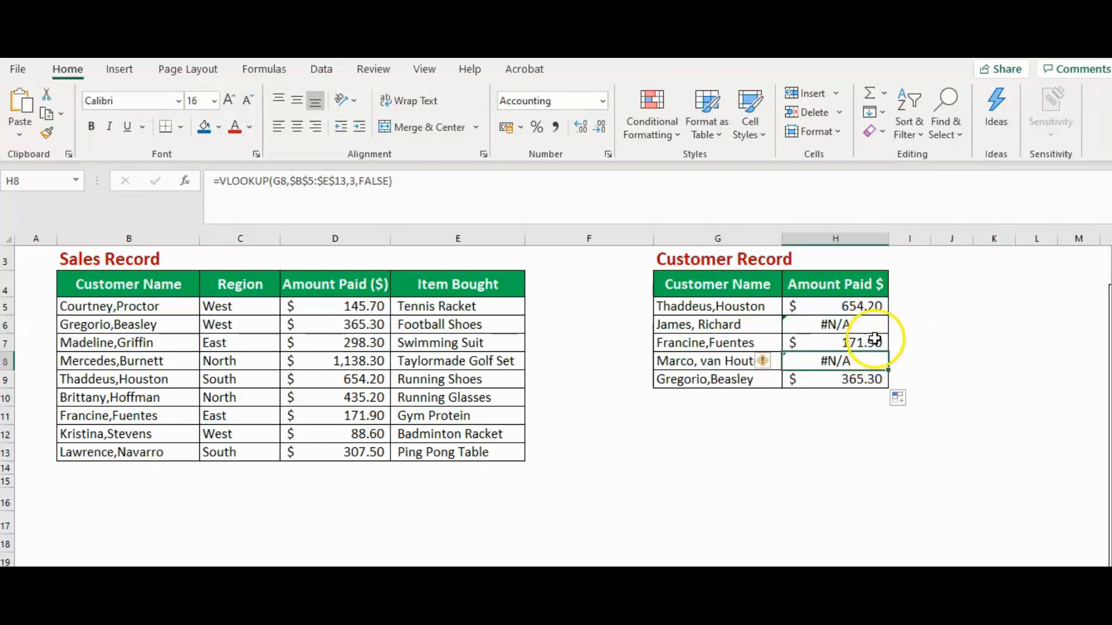
pyautogui.click(918, 328)
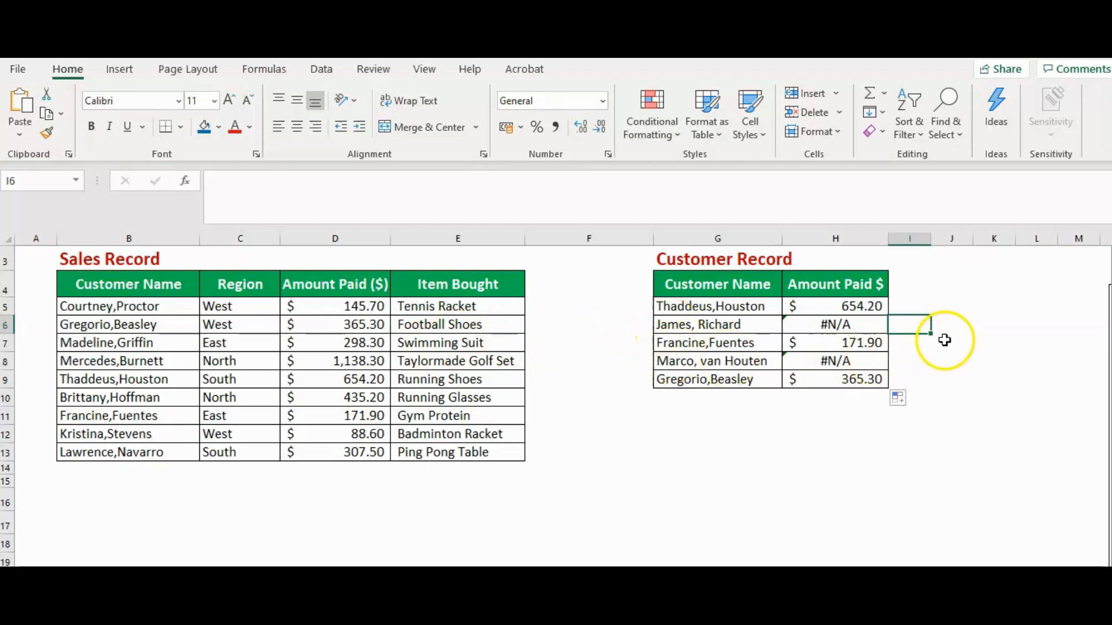
pyautogui.click(948, 322)
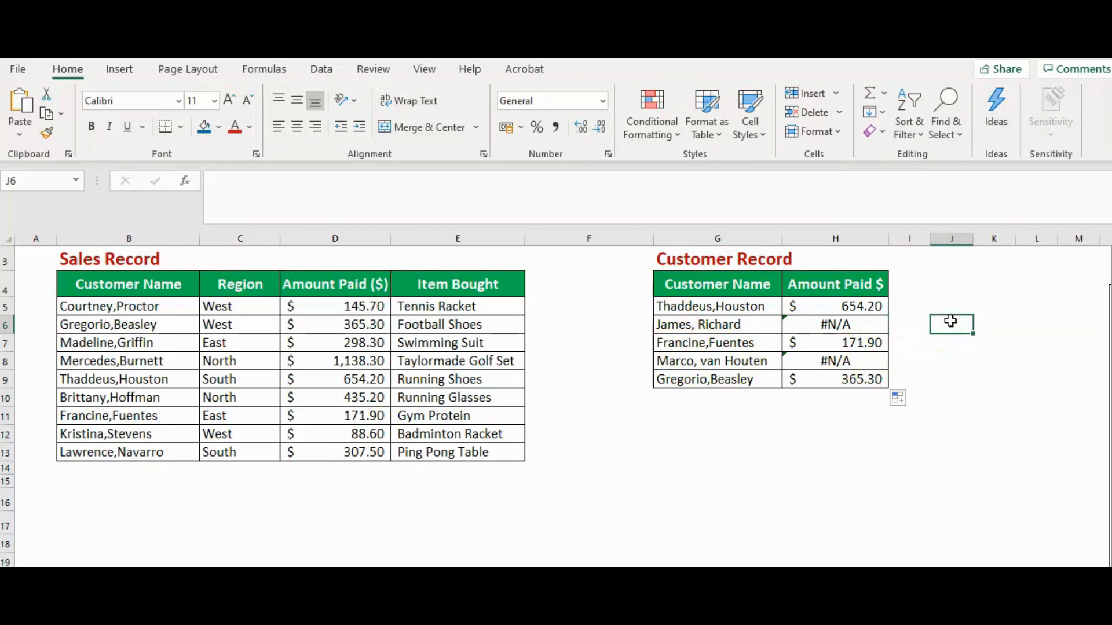
pyautogui.click(857, 323)
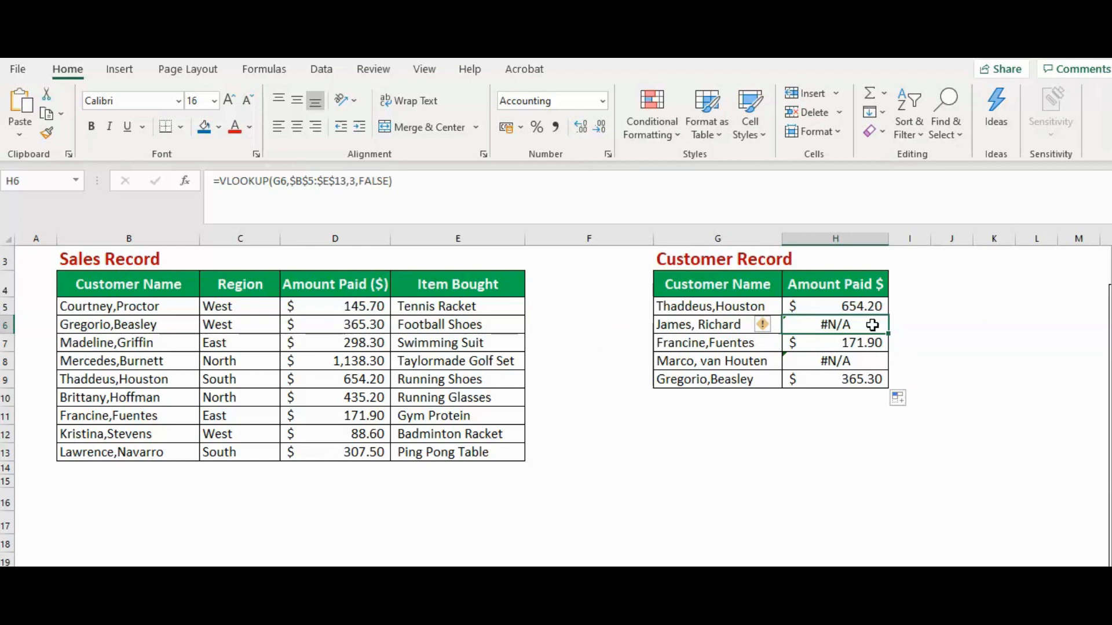
# Insert the IFERROR function in front of the existing VLOOKUP in the H5 formula
pyautogui.click(808, 304)
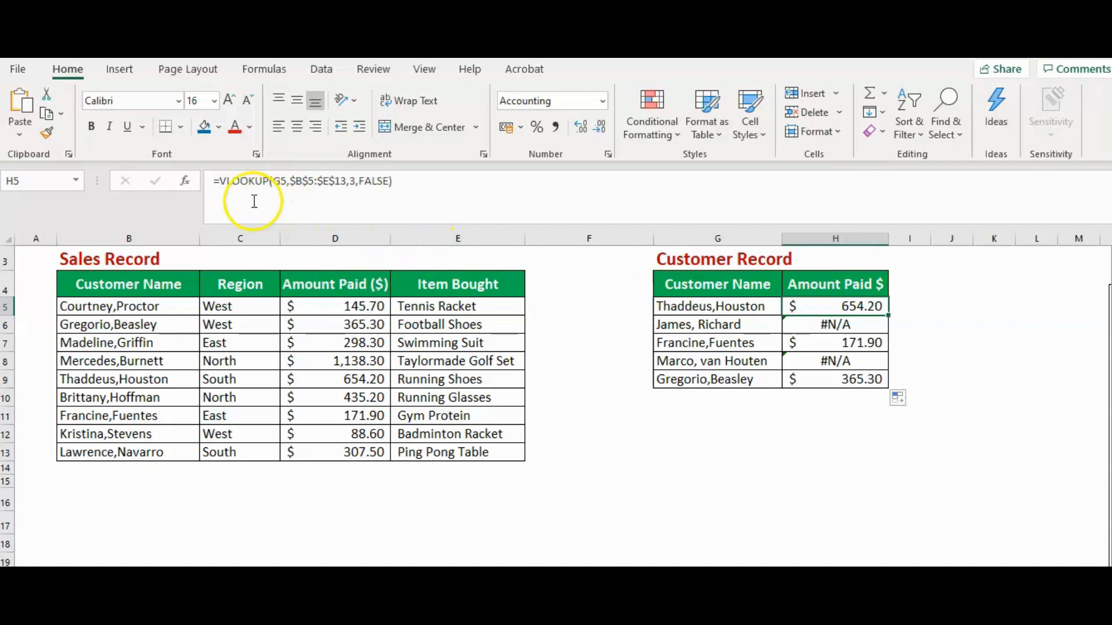
pyautogui.click(221, 181)
pyautogui.write('iferro')
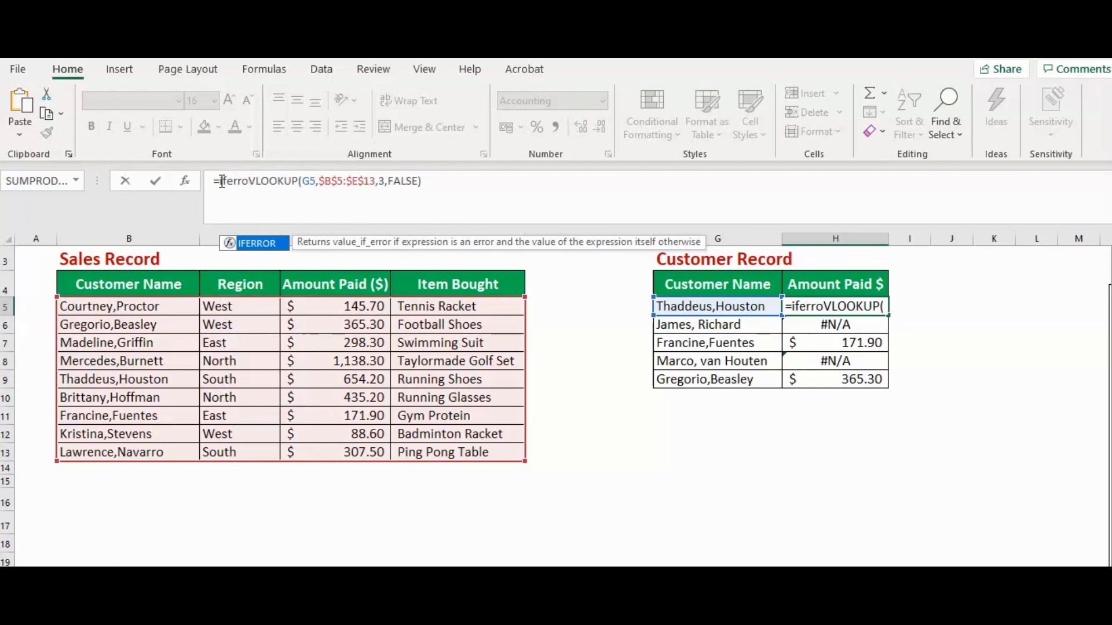
pyautogui.press('Tab')
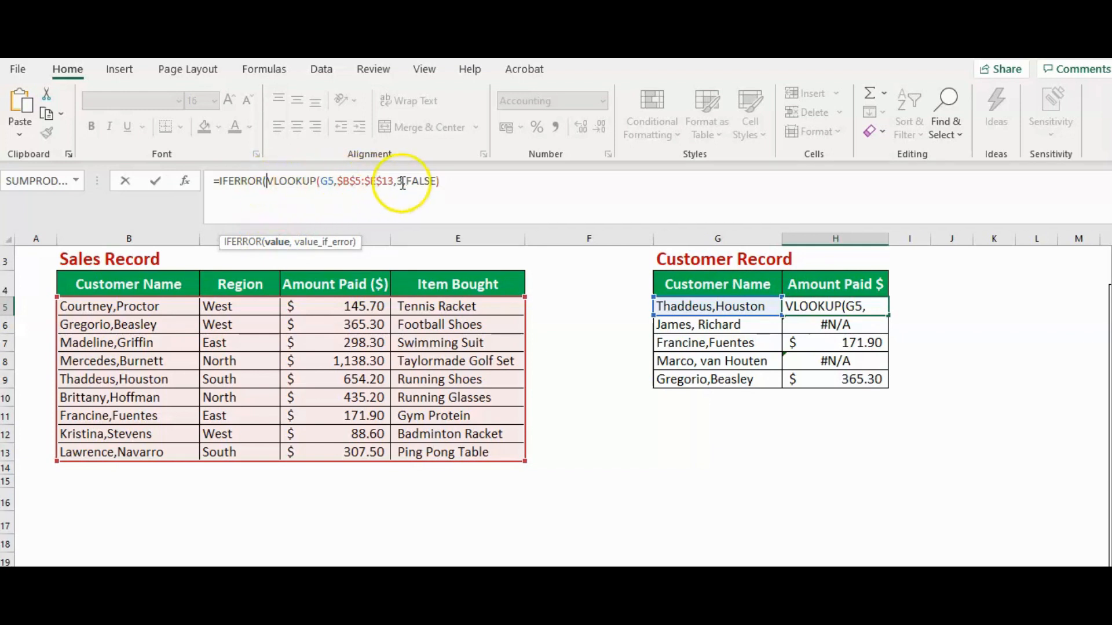
# Add "Unavailable" as the IFERROR value_if_error argument after the VLOOKUP in H5 and enter the formula
pyautogui.click(443, 182)
pyautogui.write(',')
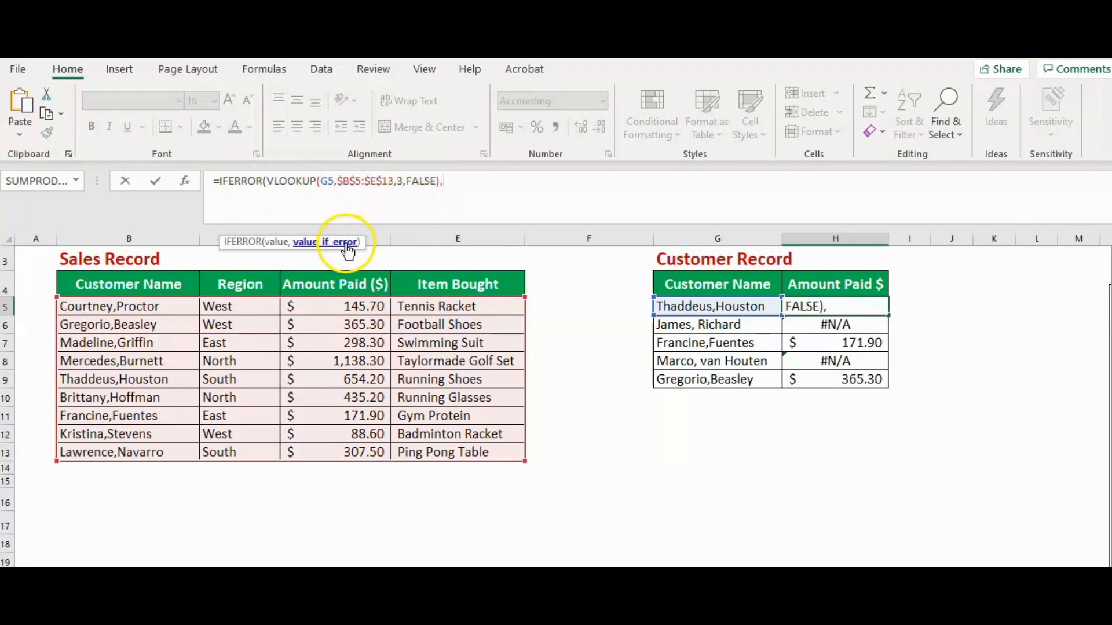
pyautogui.click(452, 181)
pyautogui.click(437, 180)
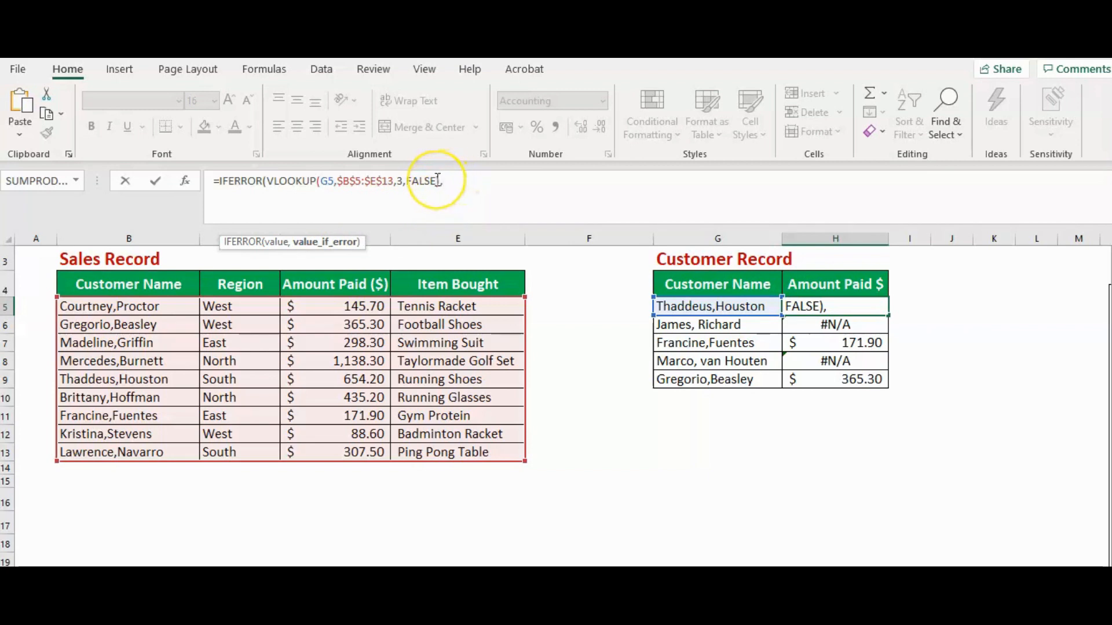
pyautogui.write('"Unavailabe')
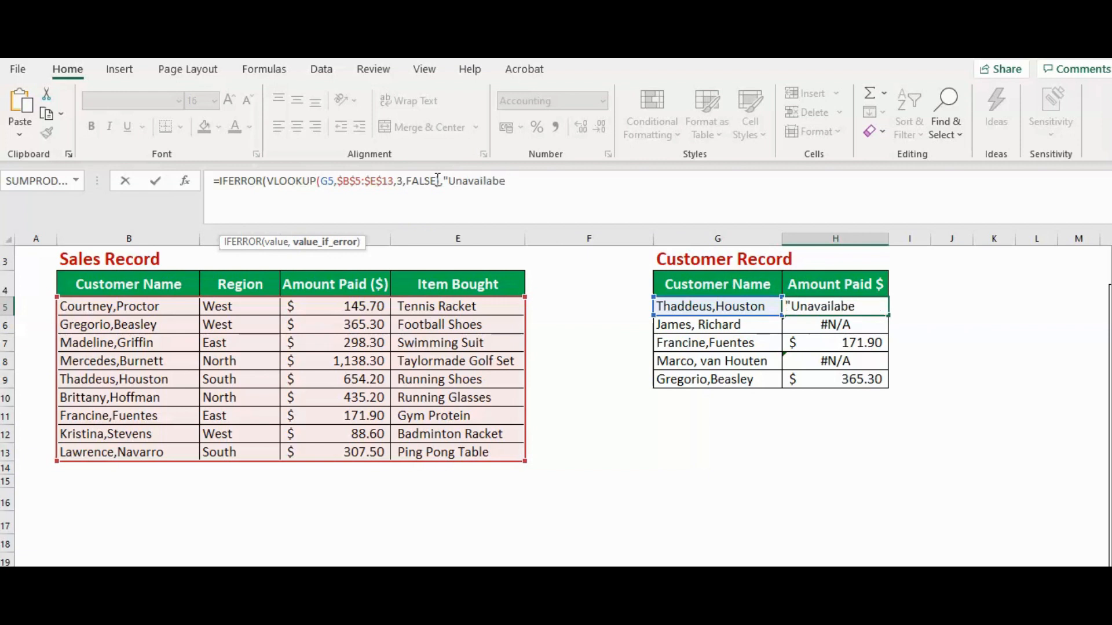
pyautogui.press('BackSpace')
pyautogui.write('le')
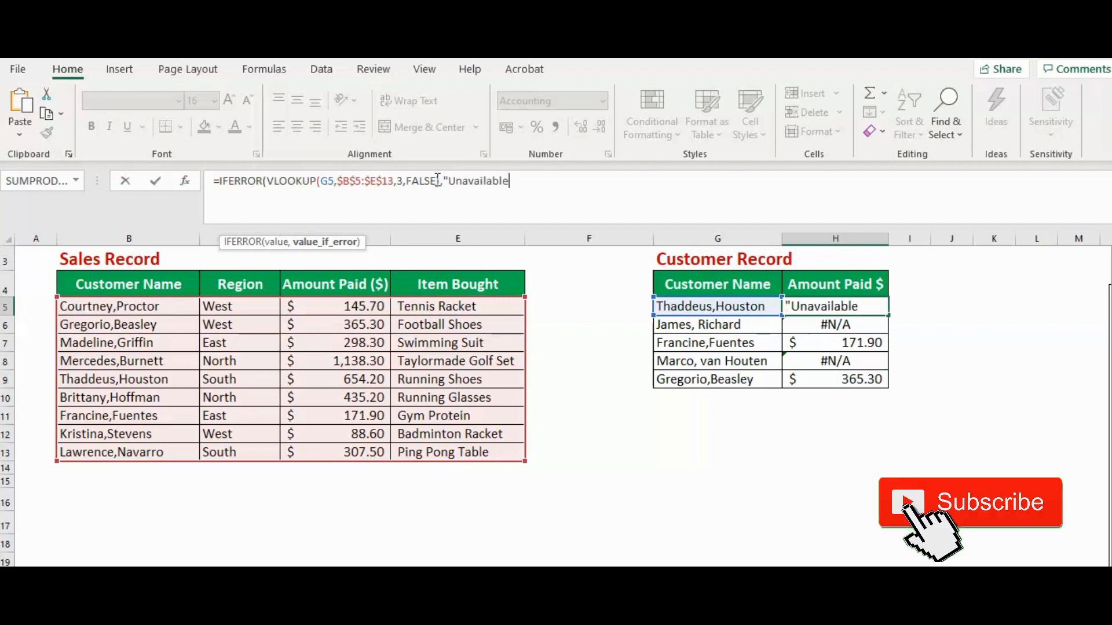
pyautogui.write('")')
pyautogui.press('Return')
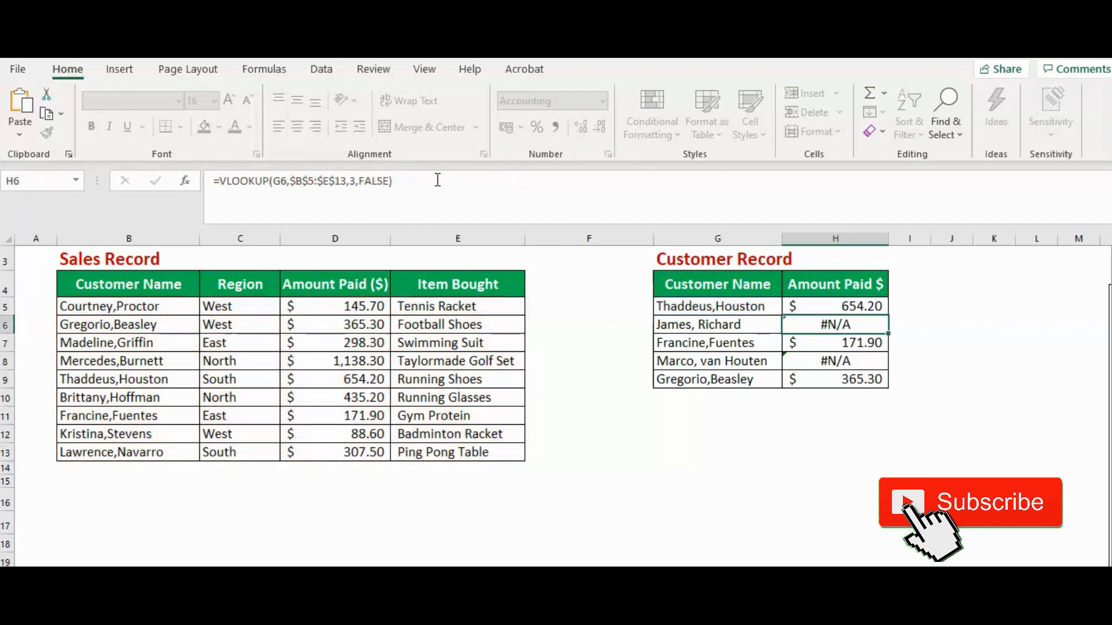
# Fill the IFERROR formula from H5 down through H9, replacing the plain VLOOKUP formulas
pyautogui.click(816, 305)
pyautogui.moveTo(888, 310); pyautogui.dragTo(886, 384)
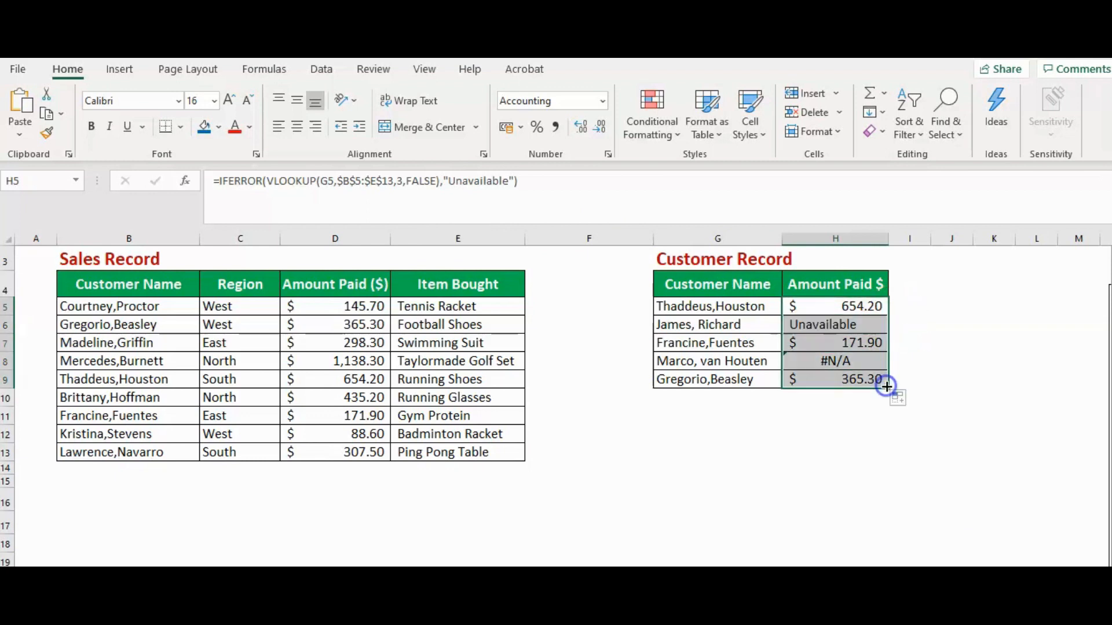
pyautogui.click(941, 379)
pyautogui.click(957, 322)
pyautogui.click(921, 325)
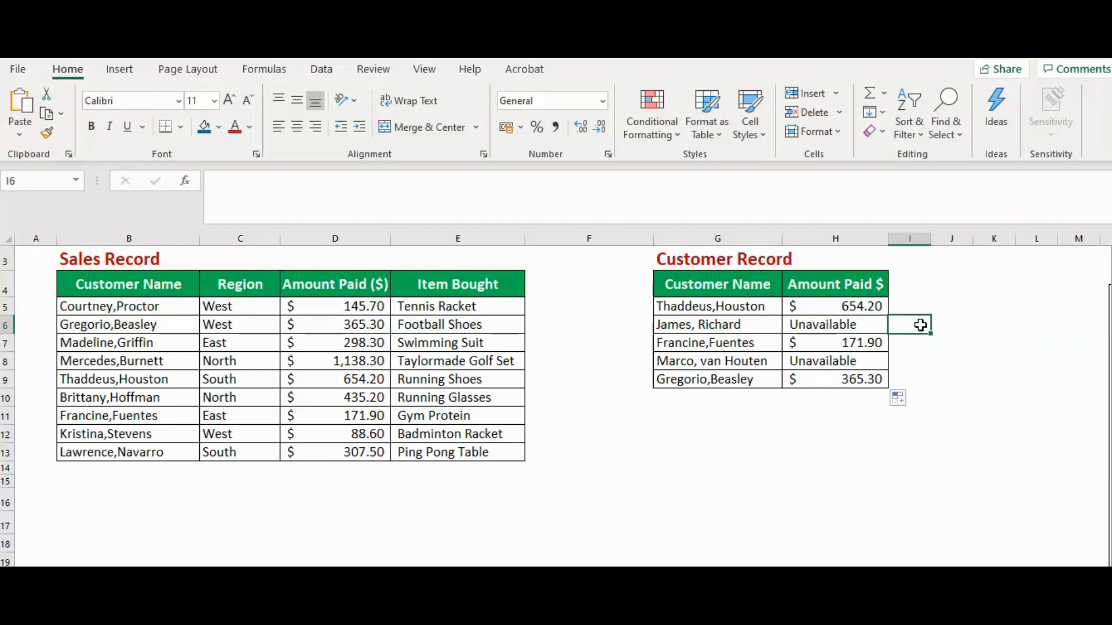
pyautogui.click(949, 376)
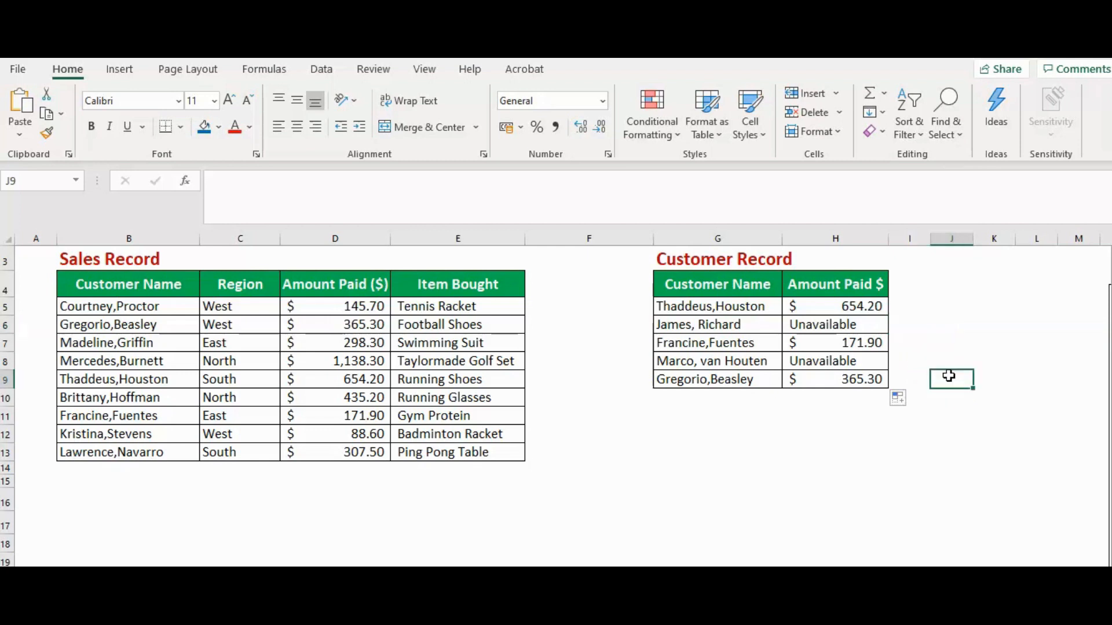